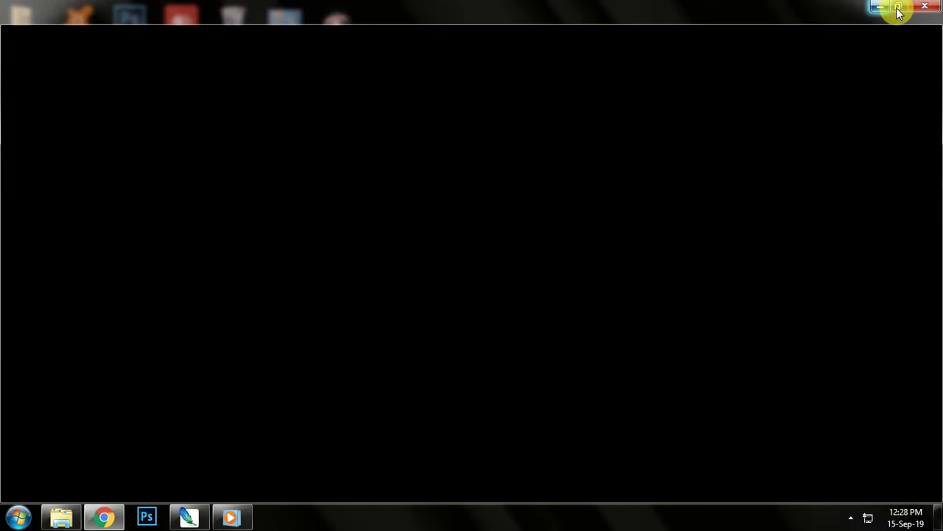
- Minimize the black window, browse the YouTube channel's uploads, and bring up the Show Time folder
click(189, 517)
click(118, 519)
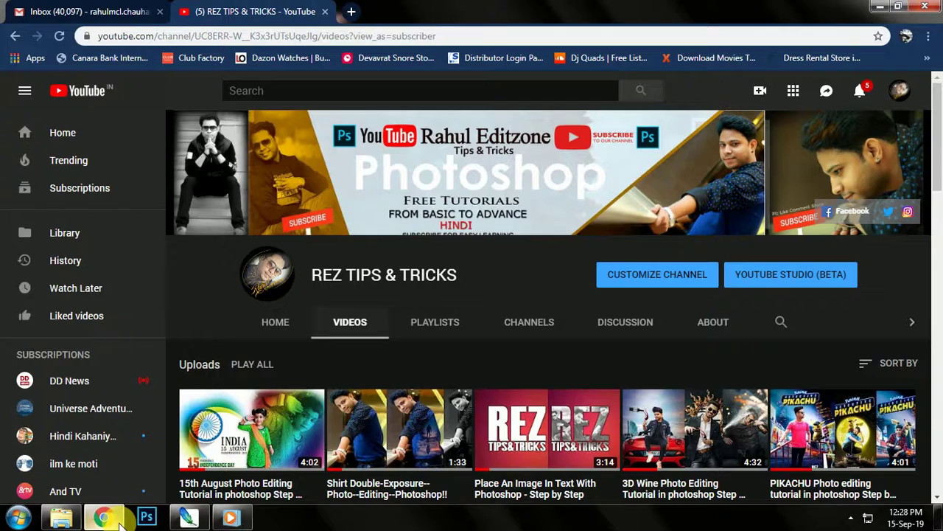
scroll(474, 376, down, 2)
scroll(474, 376, down, 1)
scroll(479, 387, down, 3)
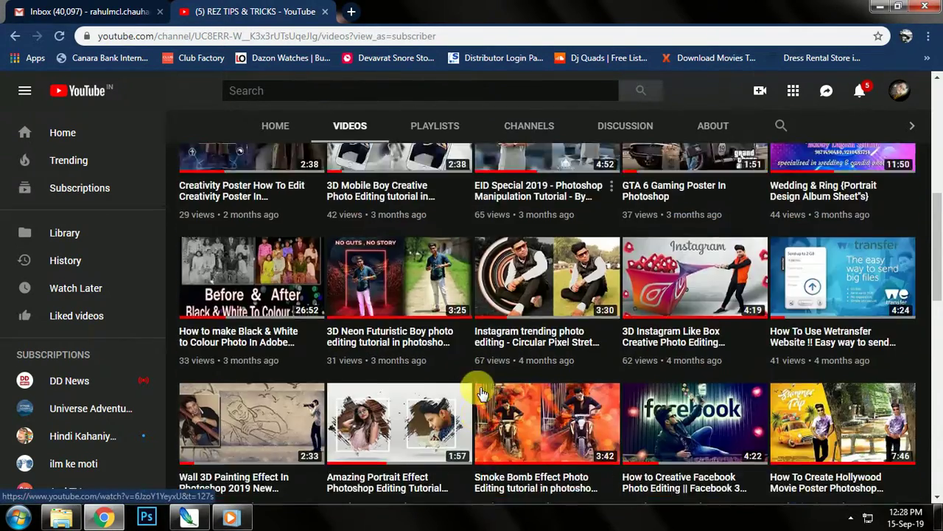
scroll(479, 393, up, 6)
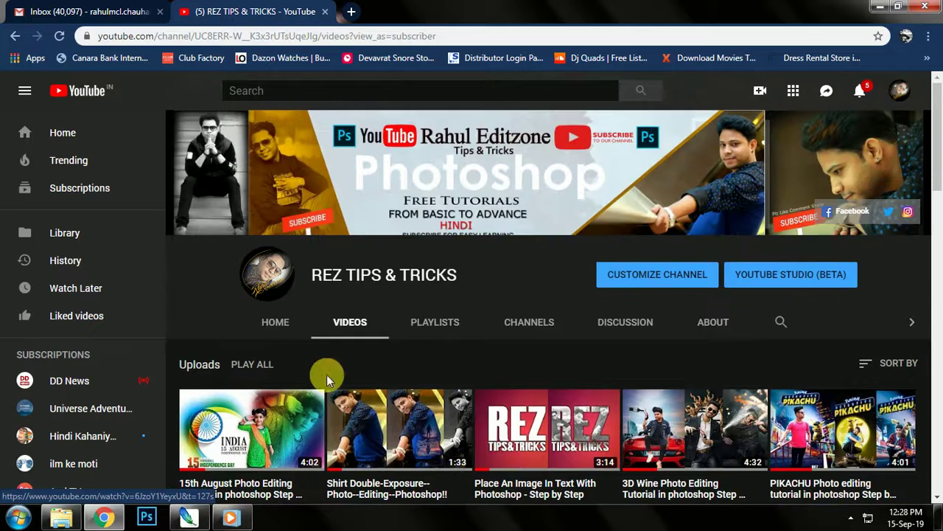
click(61, 519)
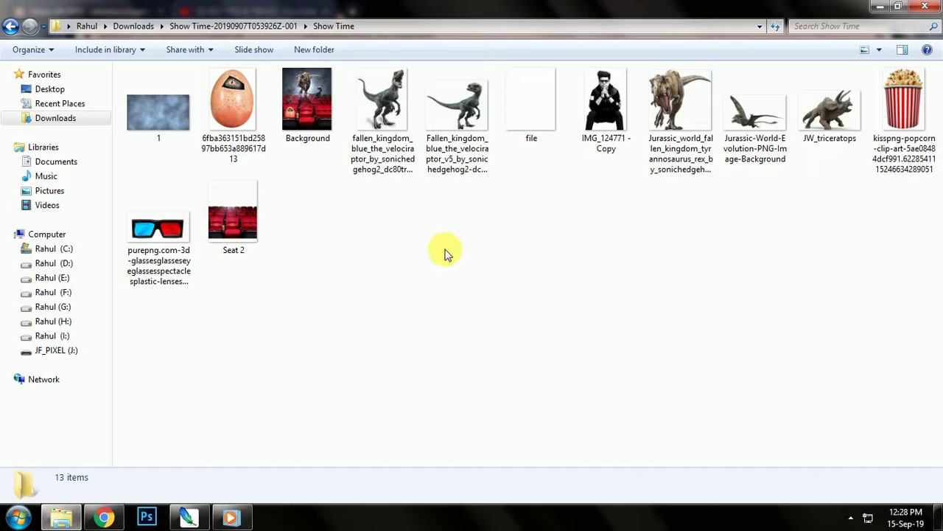
- Open Background.jpg in Photoshop maximized and zoomed in, then return to the Show Time folder
mouse_move(309, 100)
mouse_down()
mouse_move(198, 518)
mouse_move(236, 430)
mouse_up()
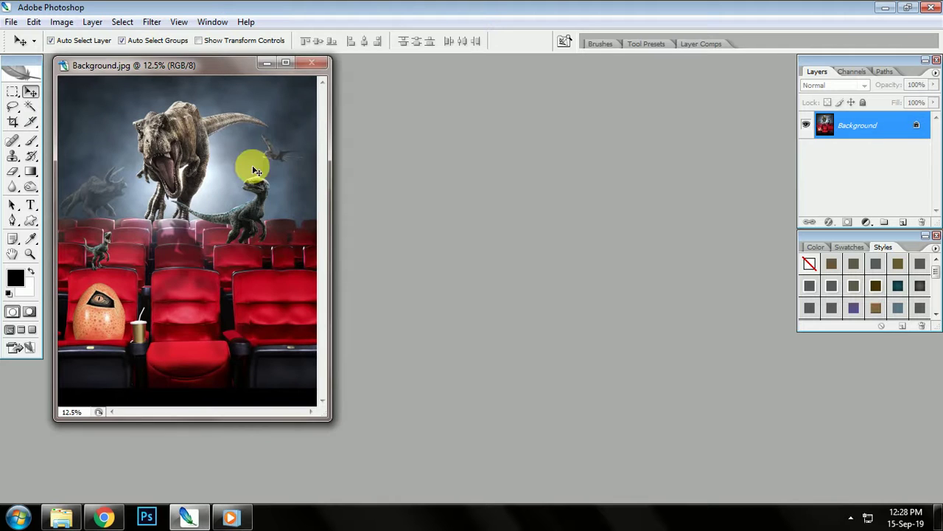
click(288, 65)
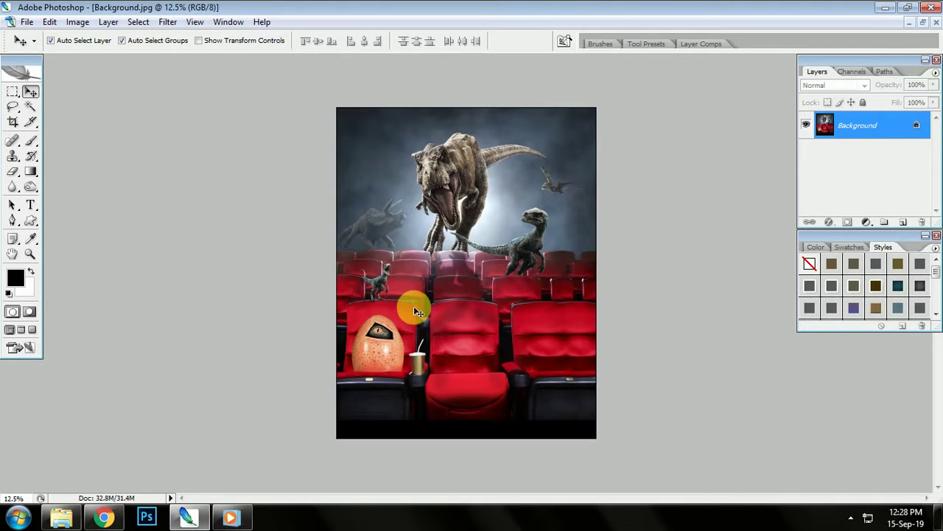
key(ctrl+plus)
click(71, 518)
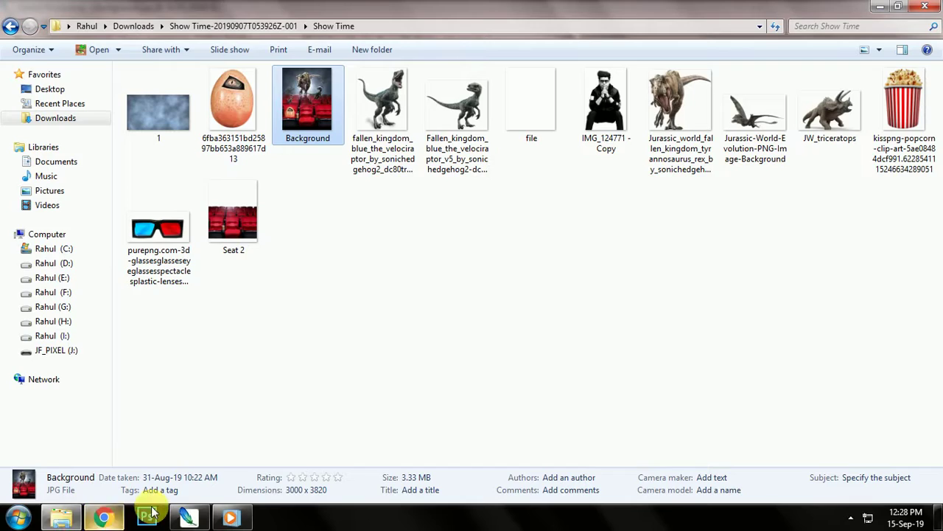
- Copy the man's layer from IMG_124771 into Background.jpg and close the original photo
mouse_move(608, 123)
mouse_down()
mouse_move(189, 512)
mouse_move(226, 459)
mouse_move(258, 364)
mouse_move(271, 247)
mouse_up()
key(f)
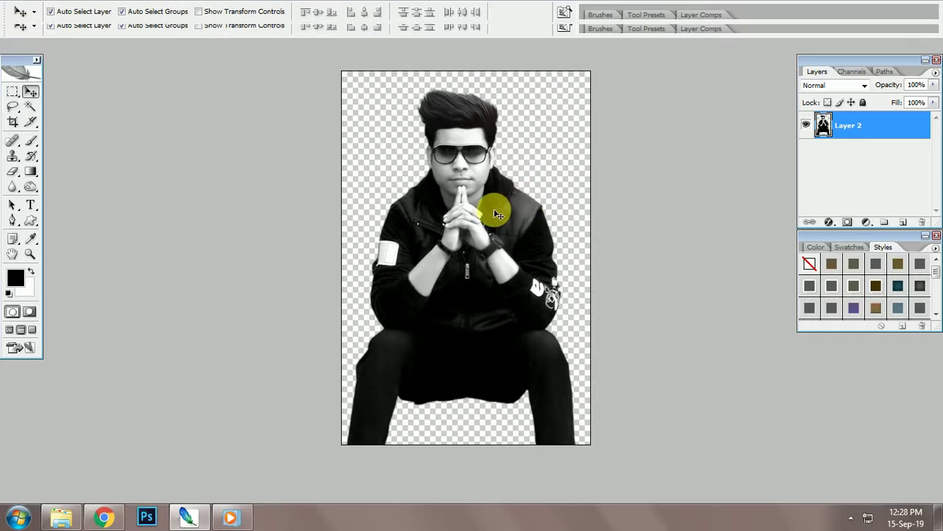
key(f)
mouse_move(211, 74)
mouse_down()
mouse_move(211, 113)
mouse_move(596, 137)
mouse_up()
mouse_move(494, 263)
mouse_down()
mouse_move(194, 312)
mouse_move(271, 321)
mouse_up()
click(675, 134)
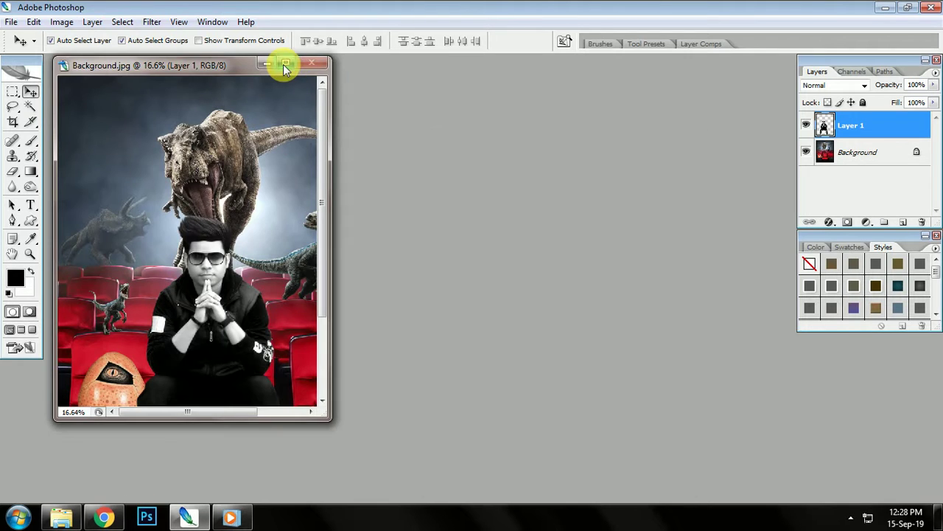
click(286, 65)
- Scale the man down and seat him in the centre red seat
key(ctrl+t)
mouse_move(477, 255)
mouse_down()
mouse_move(500, 304)
mouse_move(556, 254)
mouse_move(528, 274)
mouse_up()
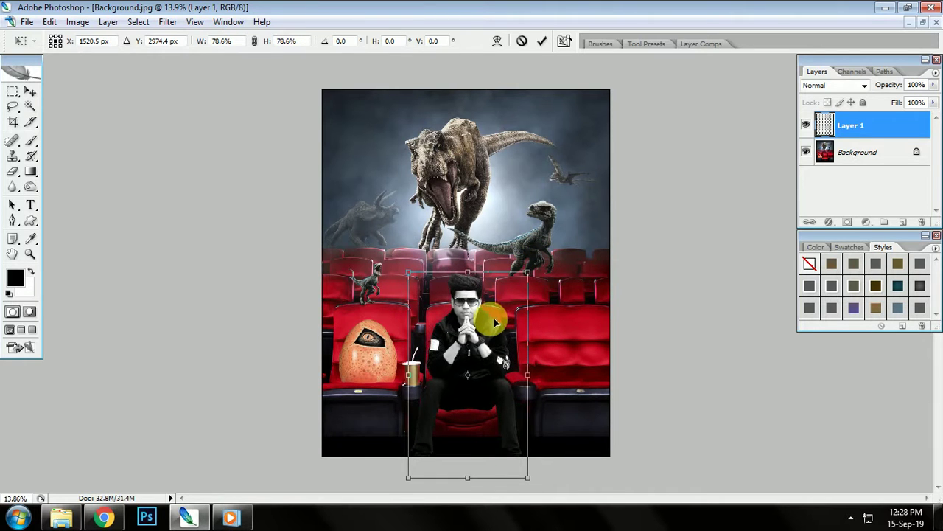
double_click(503, 333)
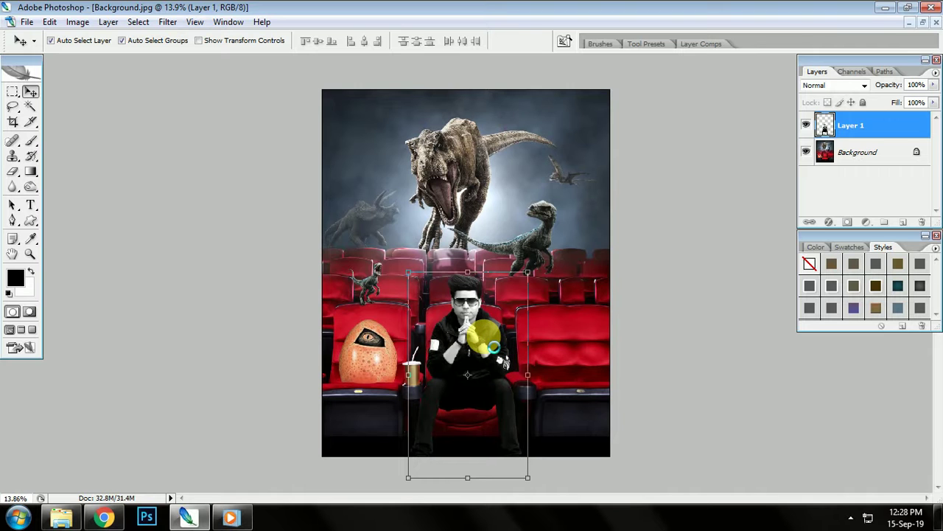
key(ctrl+0)
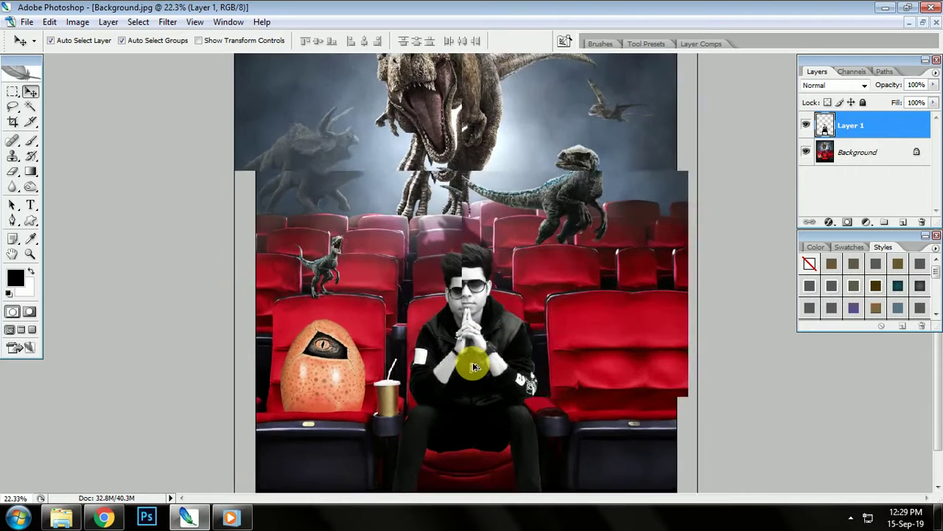
scroll(476, 371, down, 2)
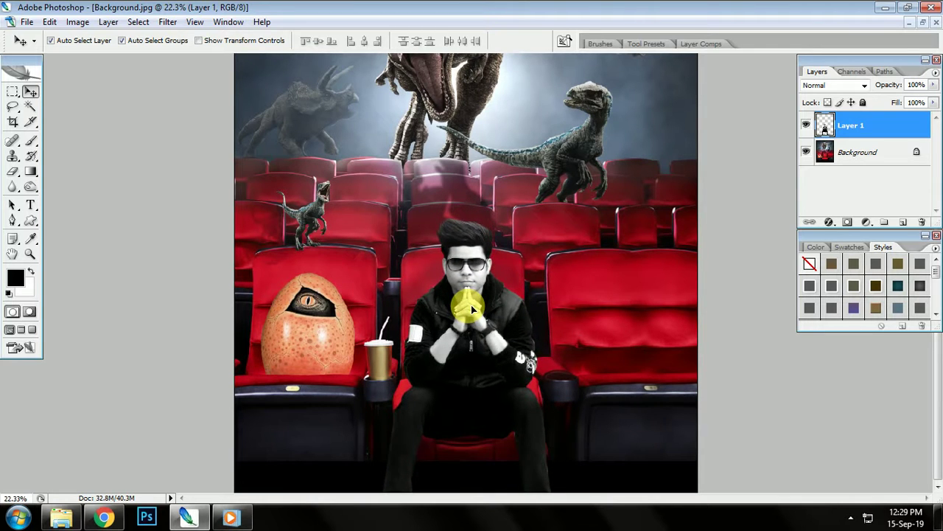
mouse_move(471, 310)
mouse_down()
mouse_move(476, 333)
mouse_move(472, 318)
mouse_up()
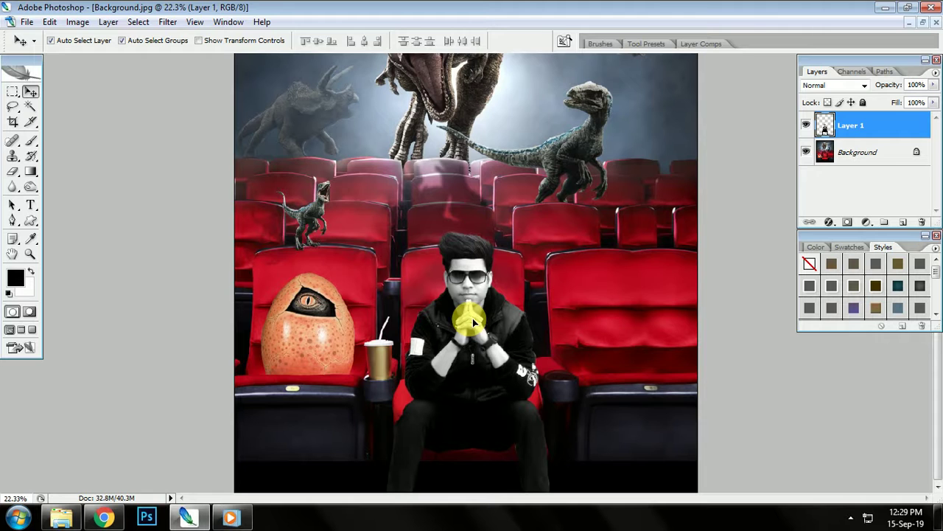
- Bring the red-and-cyan 3D glasses into the theatre image and shrink them to face size
click(61, 518)
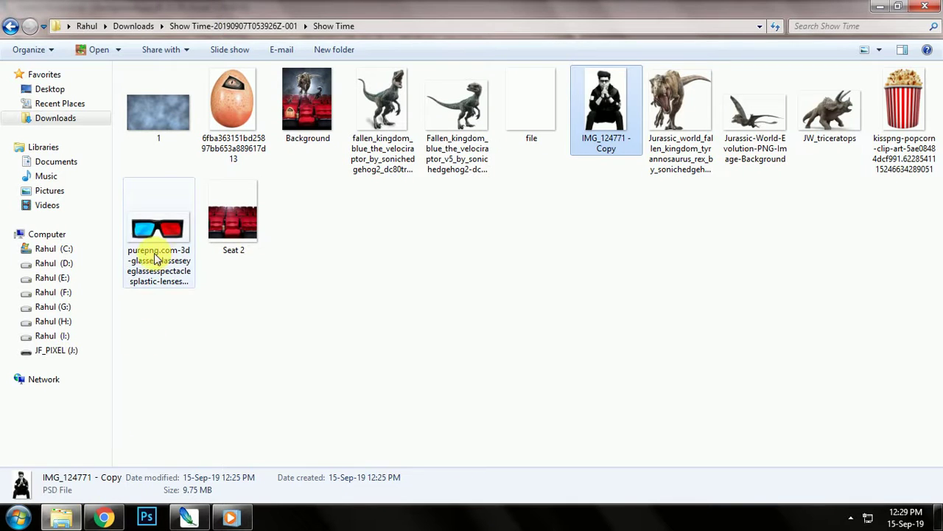
drag(157, 236, 365, 343)
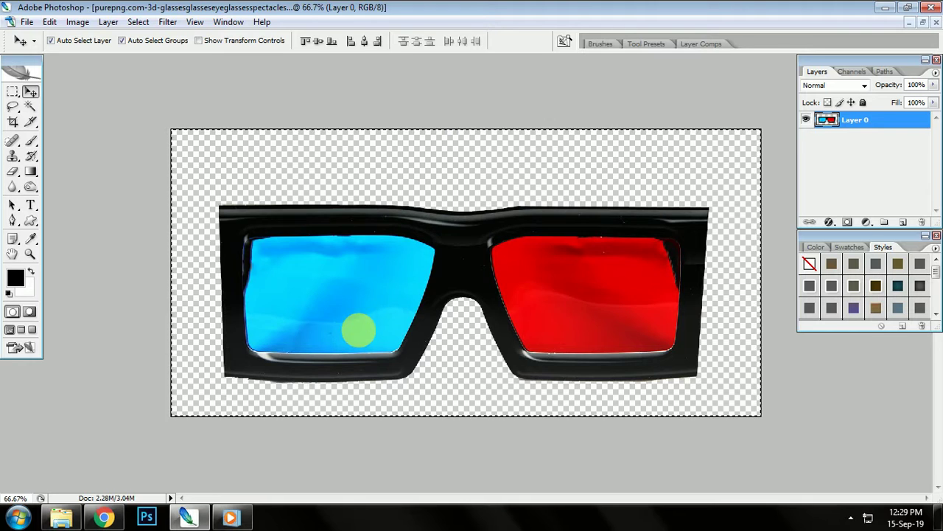
drag(365, 343, 486, 287)
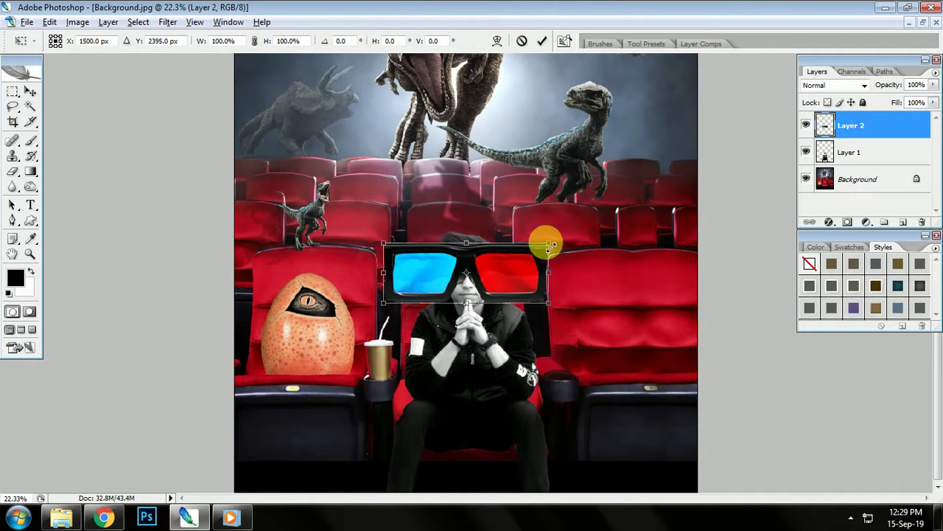
drag(549, 246, 500, 273)
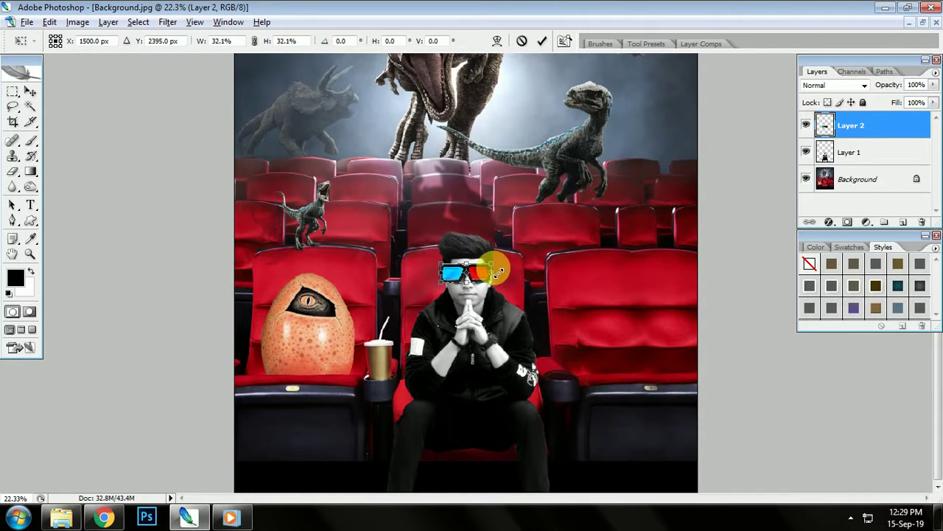
key(Return)
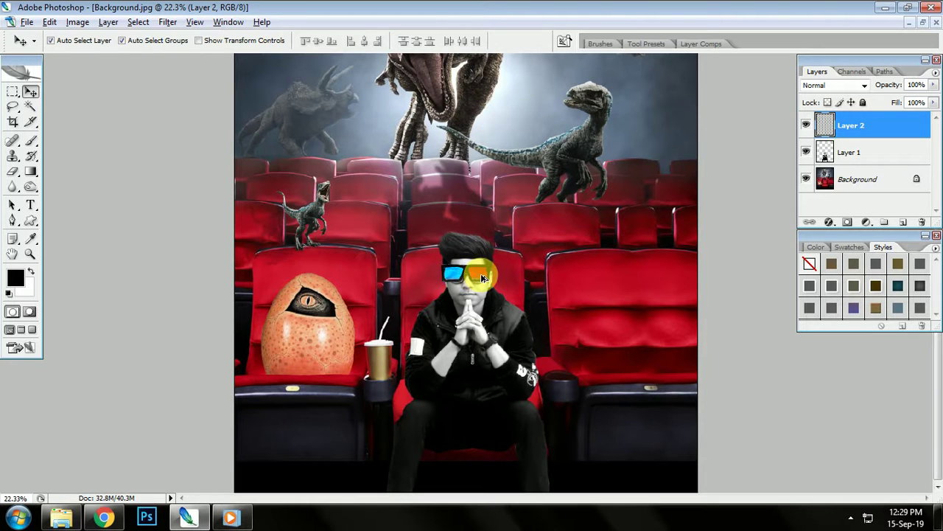
- Rescale the 3D glasses so they sit over the man's eyes
scroll(483, 278, up, 2)
scroll(483, 278, up, 2)
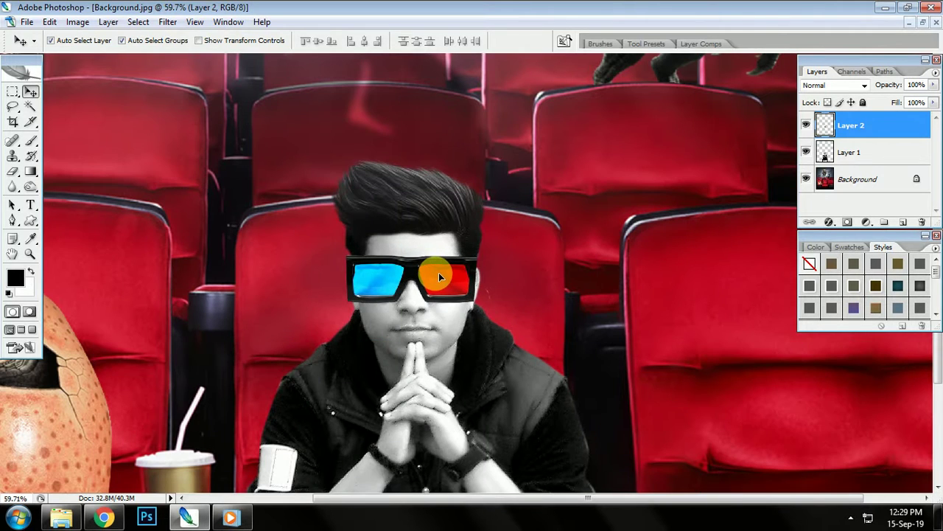
key(ctrl+t)
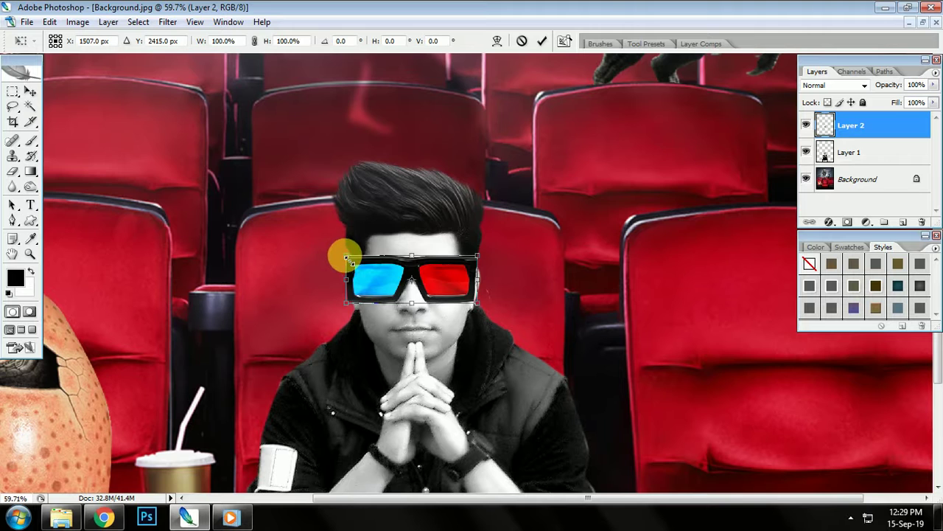
drag(347, 258, 354, 259)
key(Return)
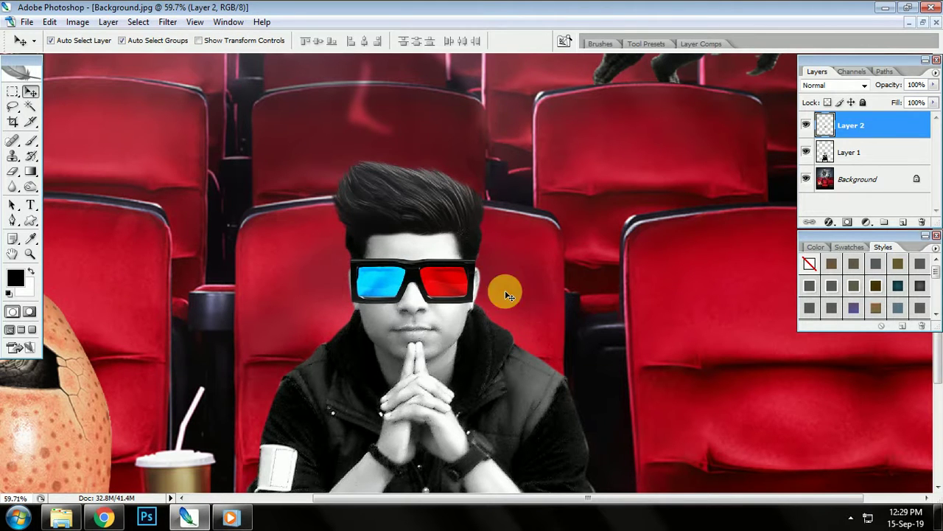
scroll(391, 259, down, 2)
scroll(391, 260, down, 2)
click(61, 517)
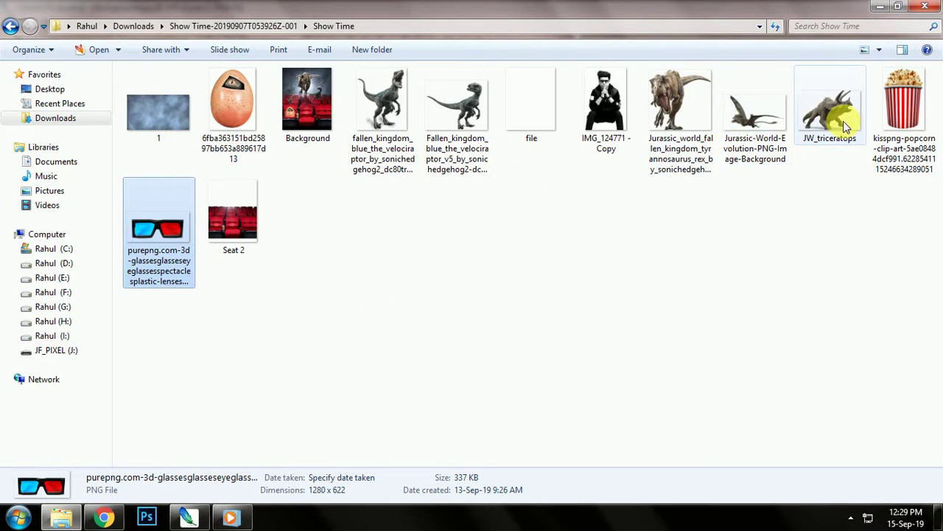
- Paste the T-rex into the composite and place it on the right-hand red seat
mouse_move(670, 110)
mouse_down()
mouse_move(434, 351)
mouse_move(427, 339)
mouse_up()
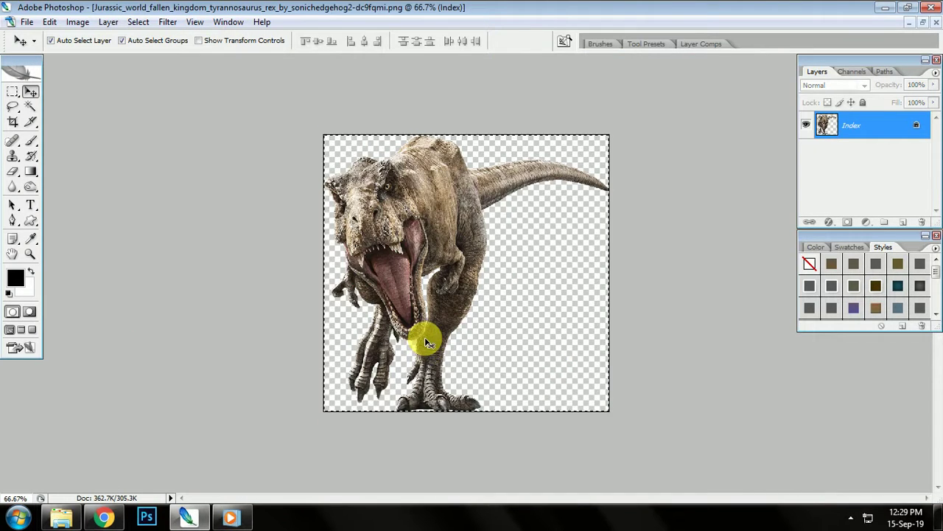
key(ctrl+Tab)
key(ctrl+0)
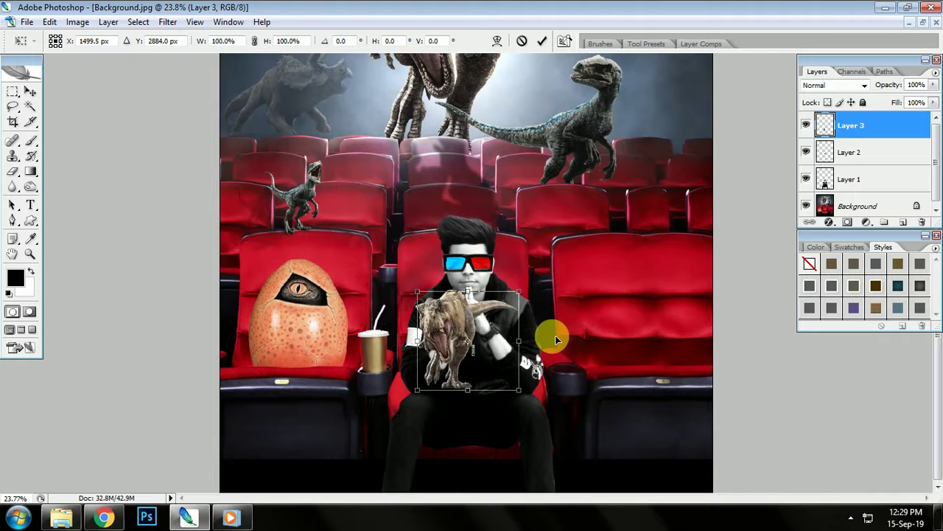
drag(480, 337, 653, 338)
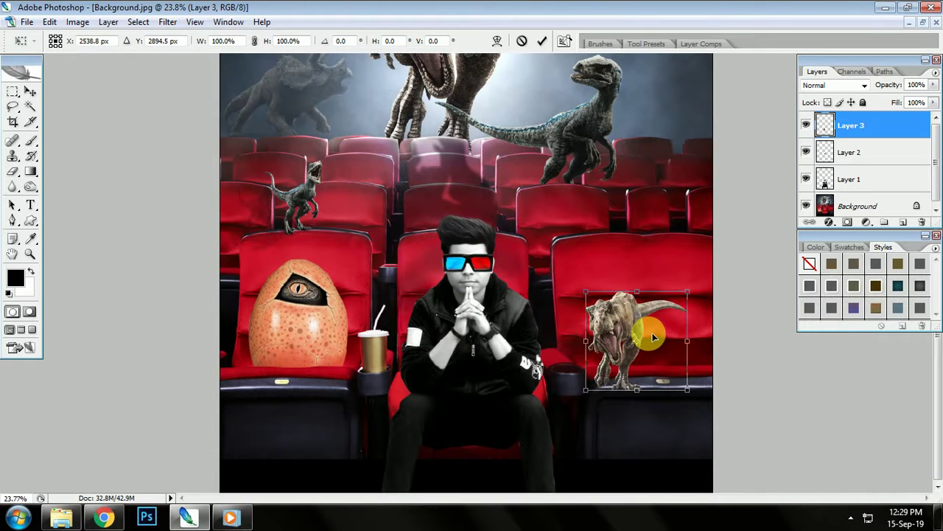
key(Return)
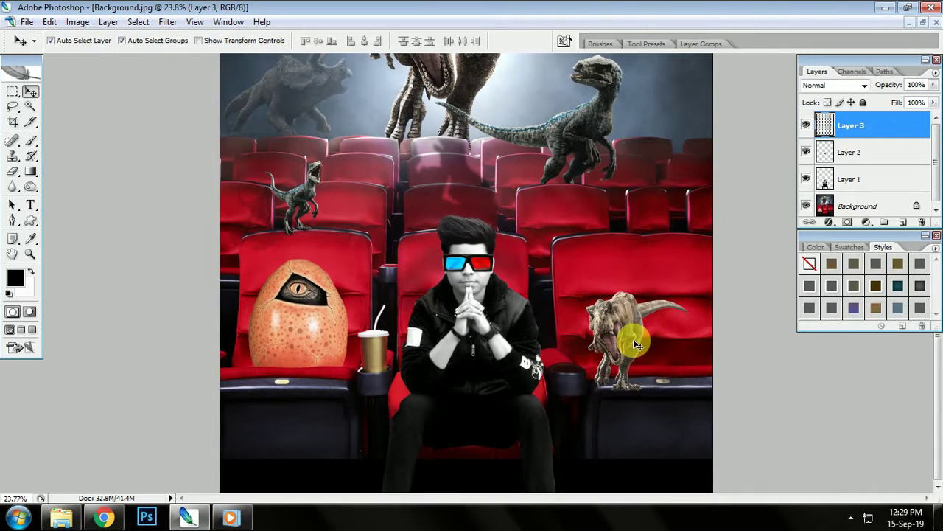
- Shift the T-rex's hue to -16, then bring the triceratops image into Photoshop
key(ctrl+u)
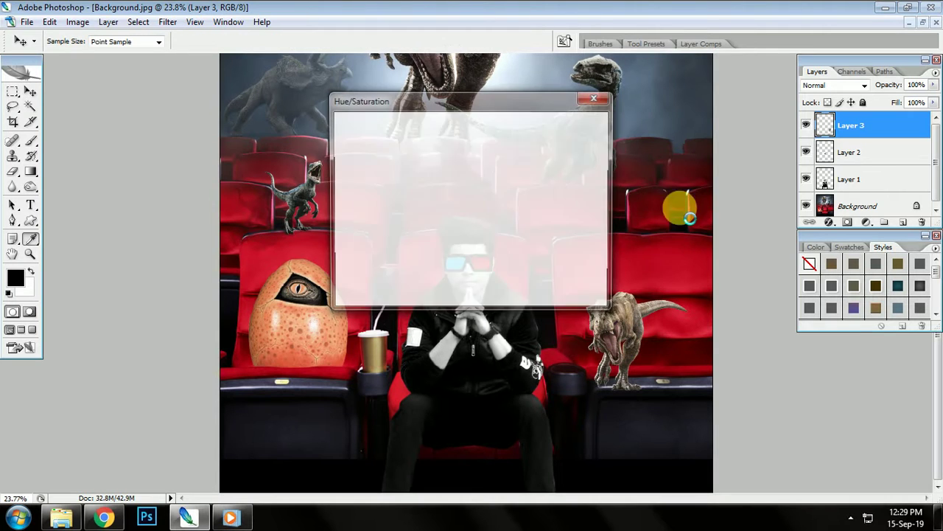
drag(440, 166, 431, 167)
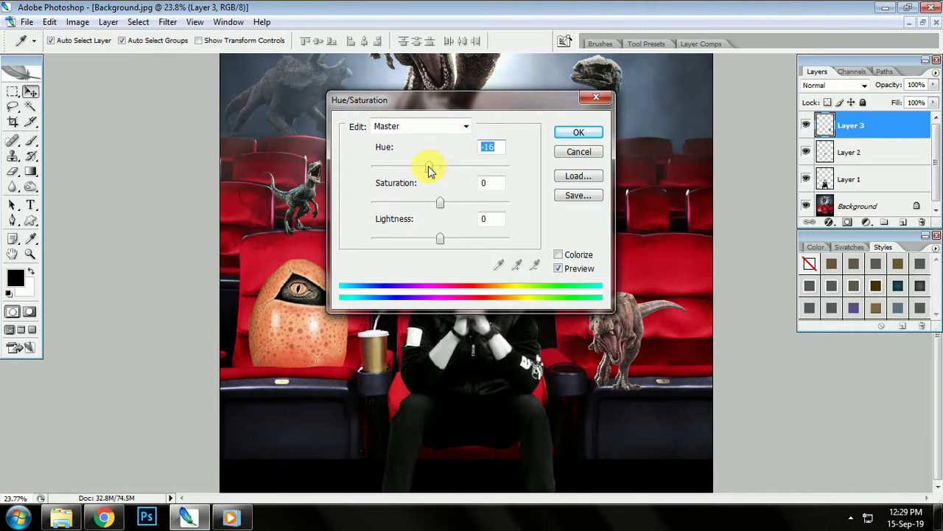
key(Return)
key(ctrl+b)
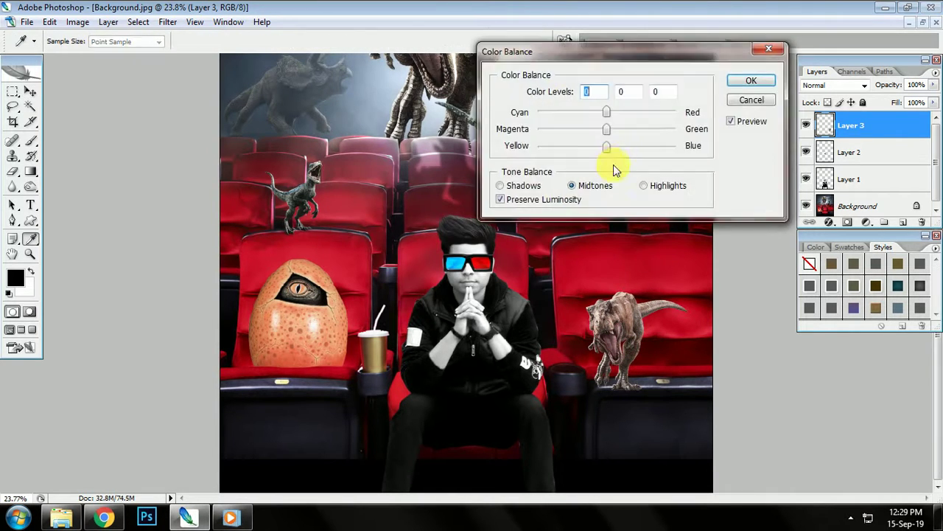
key(Return)
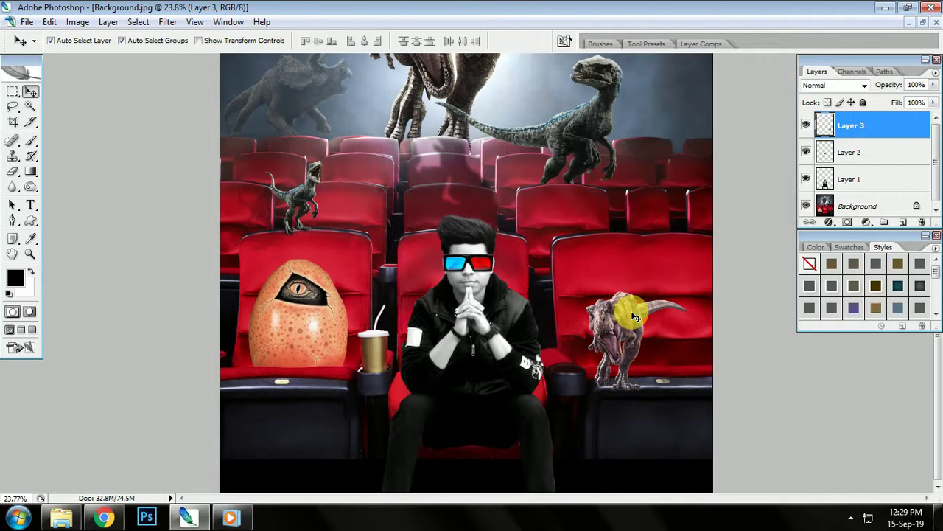
click(70, 516)
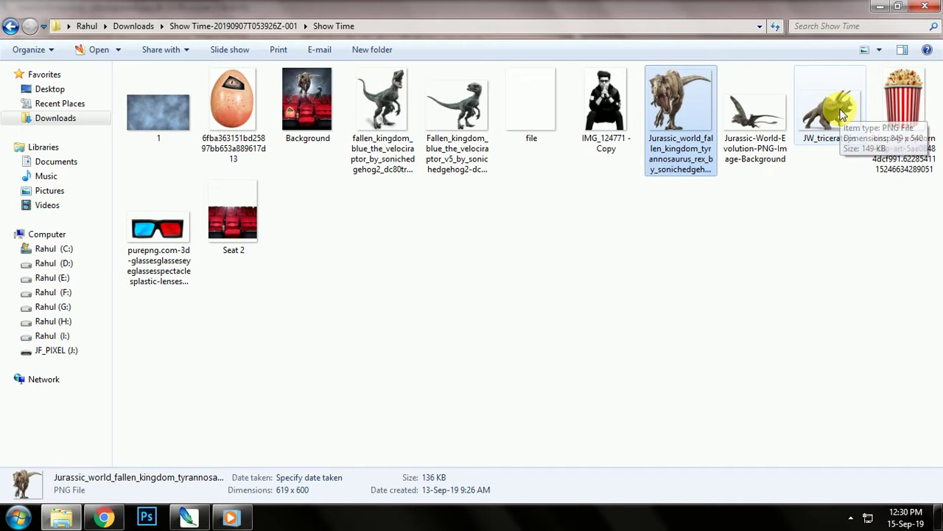
mouse_move(843, 113)
mouse_down()
mouse_move(200, 512)
mouse_move(309, 383)
mouse_up()
- Paste the triceratops as Layer 4, shrink it and move it to the lower-left foreground
key(ctrl+Tab)
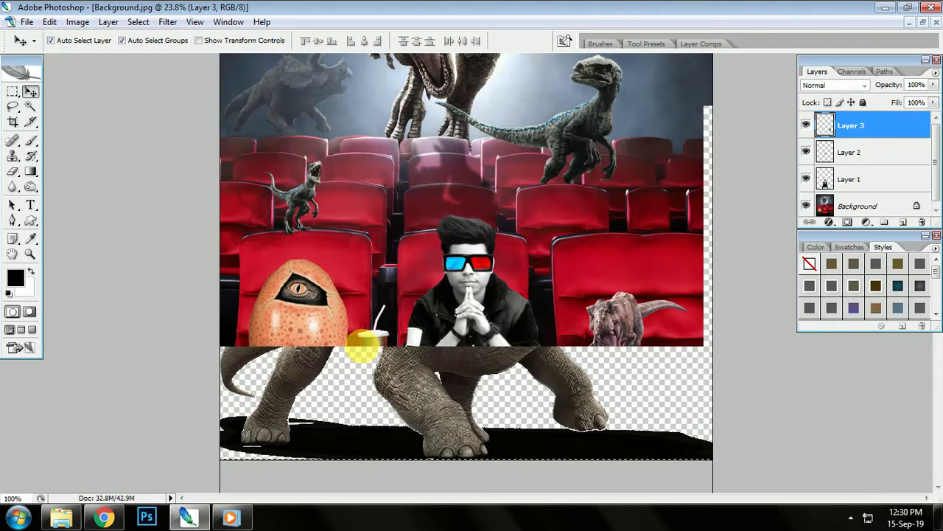
key(ctrl+v)
key(ctrl+t)
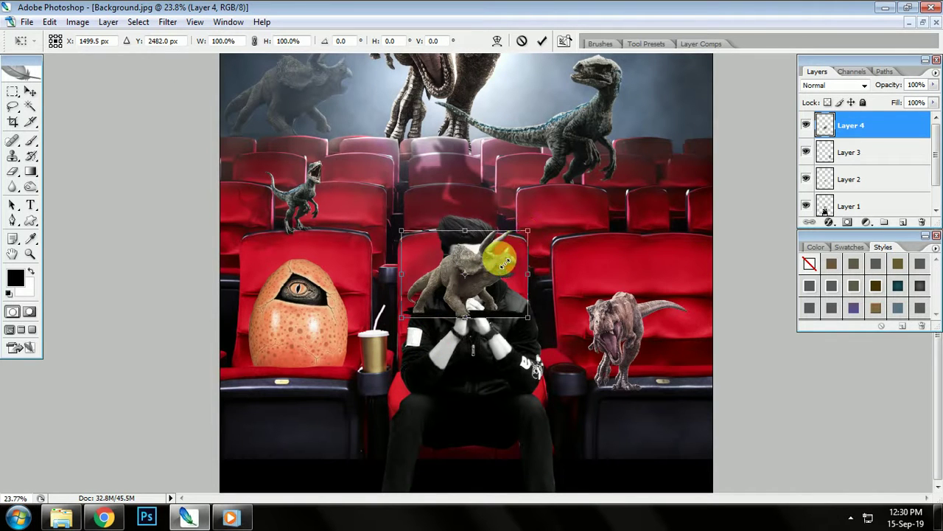
drag(530, 237, 472, 269)
key(Return)
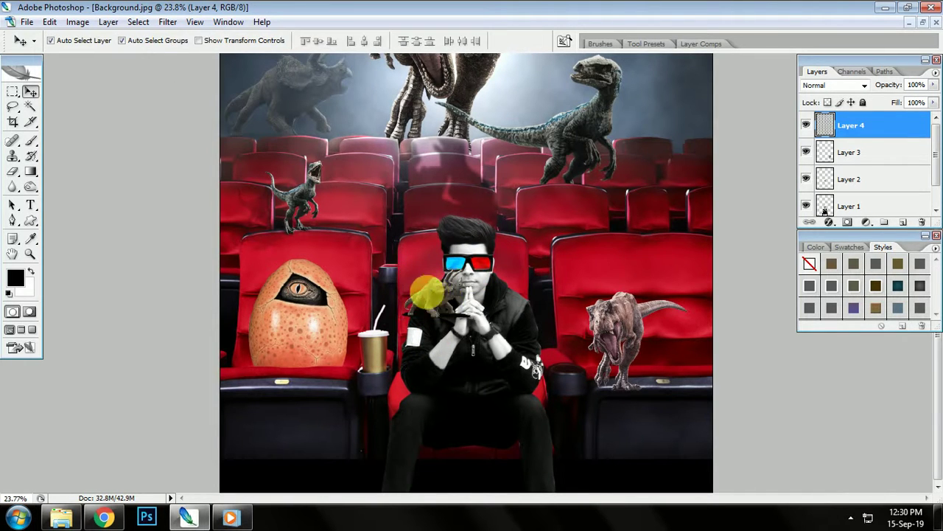
drag(444, 298, 285, 459)
key(ctrl+t)
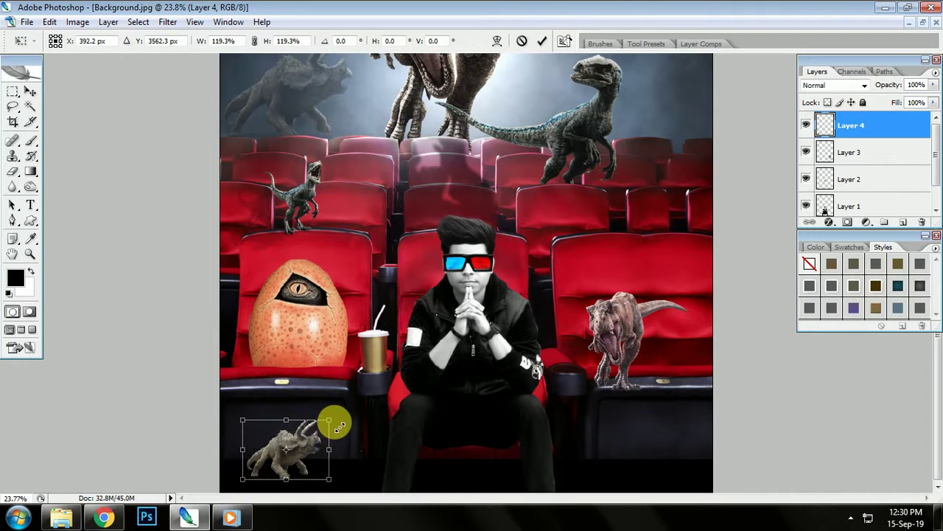
double_click(316, 434)
- Refine the triceratops's colour, position and size, then bring in the popcorn bucket as Layer 5
key(ctrl+b)
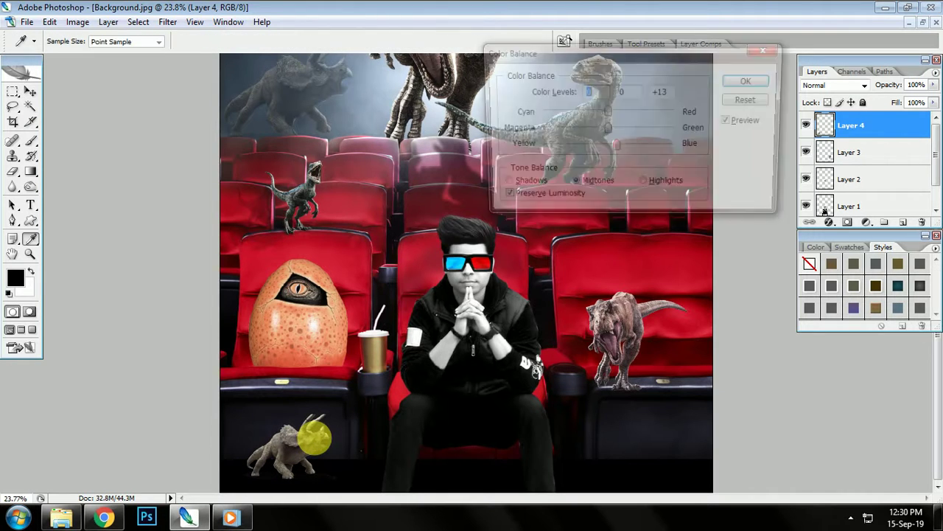
key(Return)
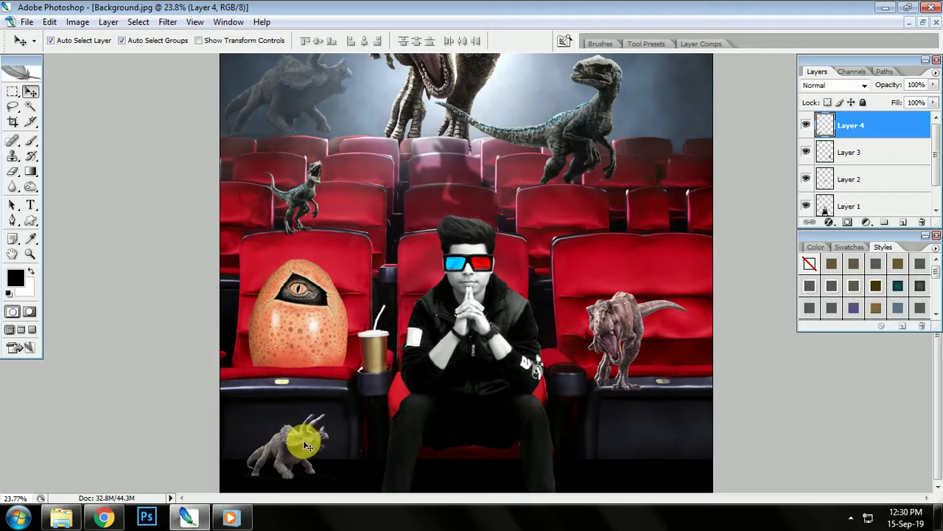
drag(308, 446, 301, 457)
key(ctrl+t)
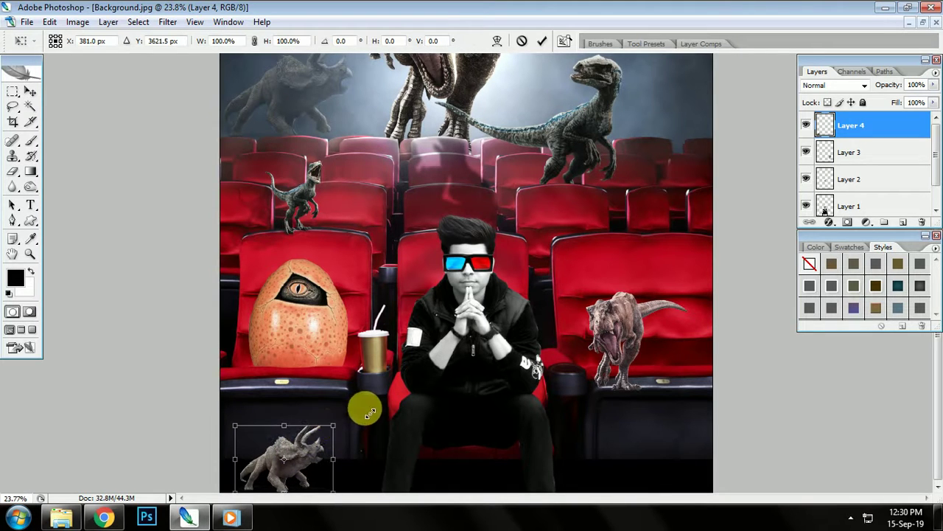
drag(369, 413, 346, 402)
double_click(342, 431)
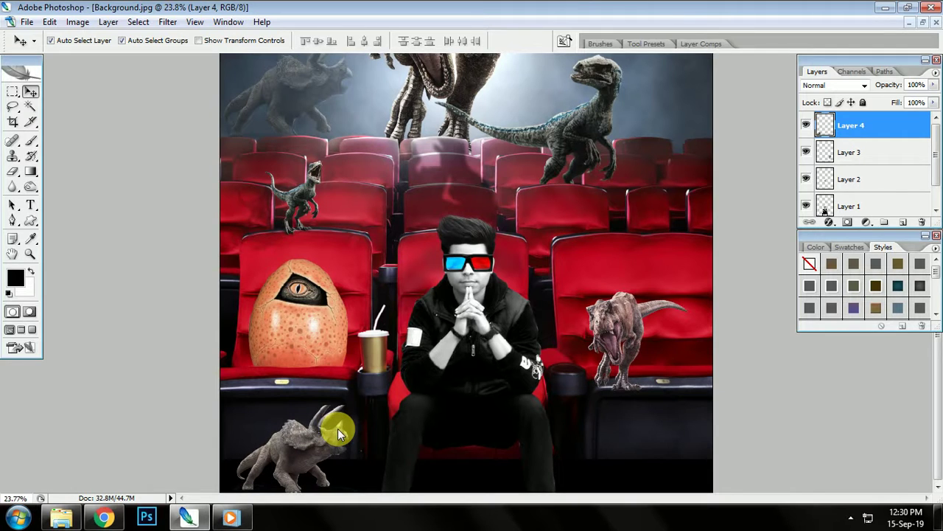
key(4)
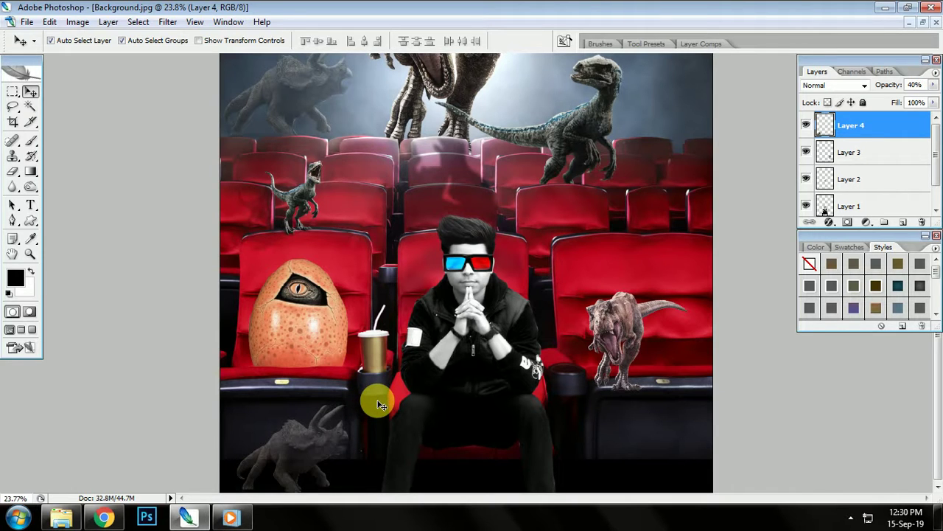
key(0)
click(61, 519)
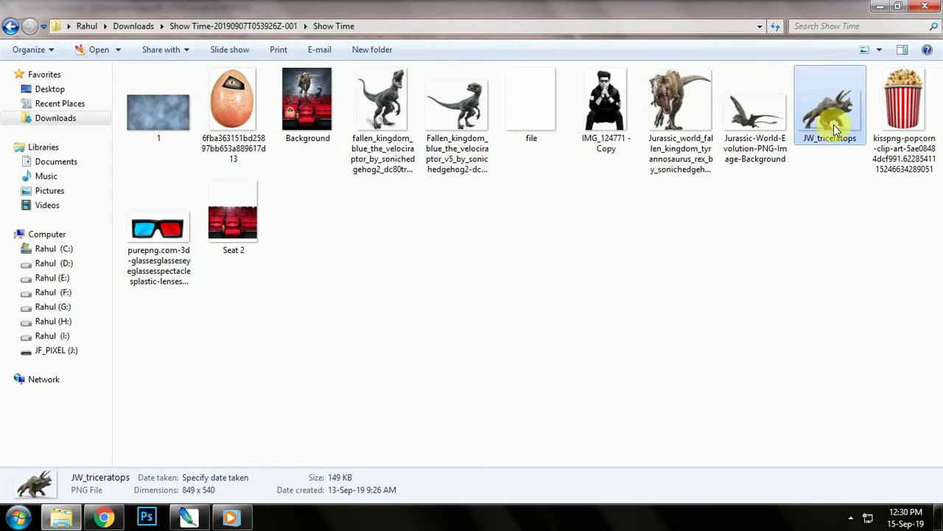
mouse_move(910, 100)
mouse_down()
mouse_move(194, 518)
mouse_move(403, 355)
mouse_up()
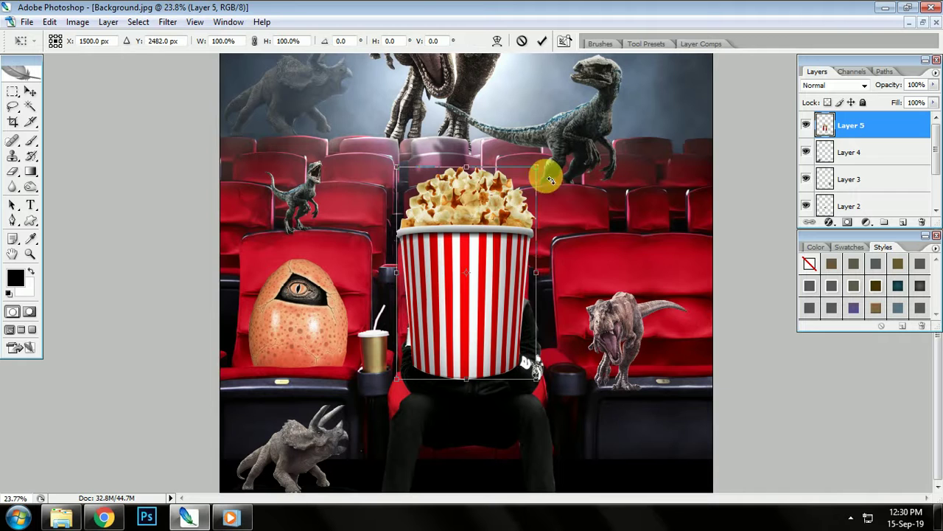
- Shrink the popcorn bucket and set it in the cup holder right of the man, beside the T-rex
drag(549, 179, 417, 371)
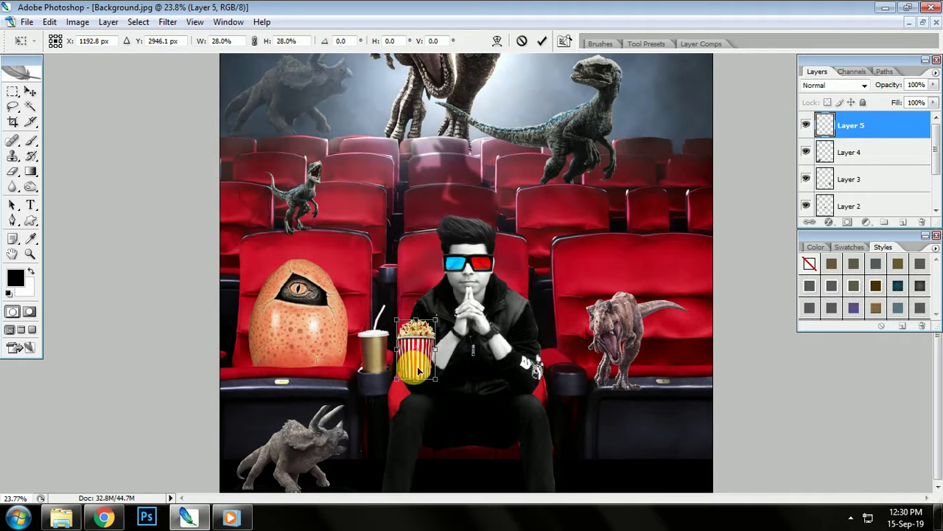
key(Return)
scroll(417, 371, up, 2)
mouse_move(399, 371)
mouse_down()
mouse_move(588, 334)
mouse_move(610, 349)
mouse_up()
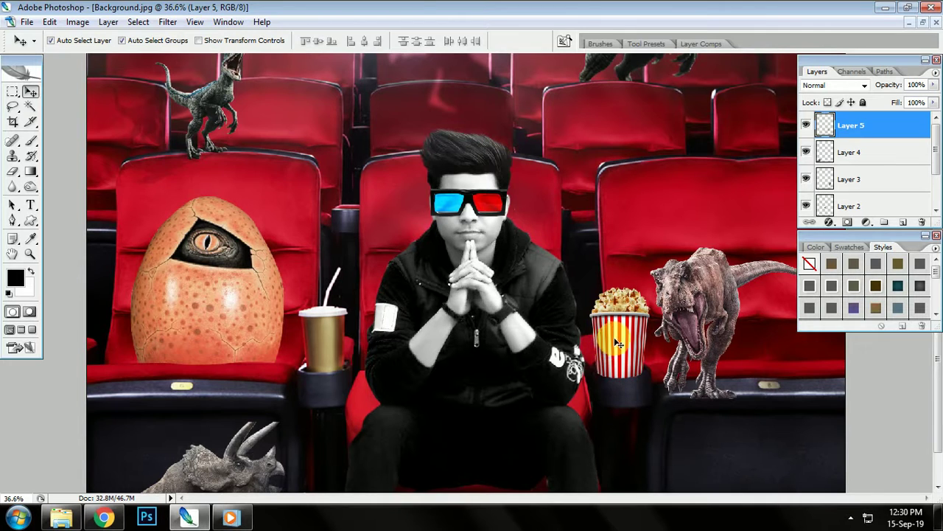
key(ctrl+t)
drag(589, 290, 596, 294)
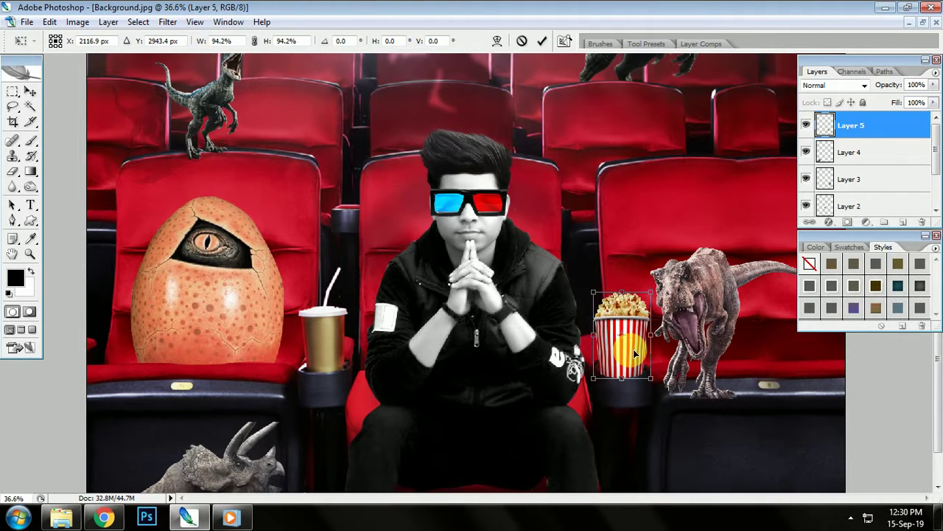
key(Return)
mouse_move(636, 359)
mouse_down()
mouse_move(645, 365)
mouse_move(592, 347)
mouse_up()
scroll(632, 388, up, 2)
scroll(623, 394, up, 2)
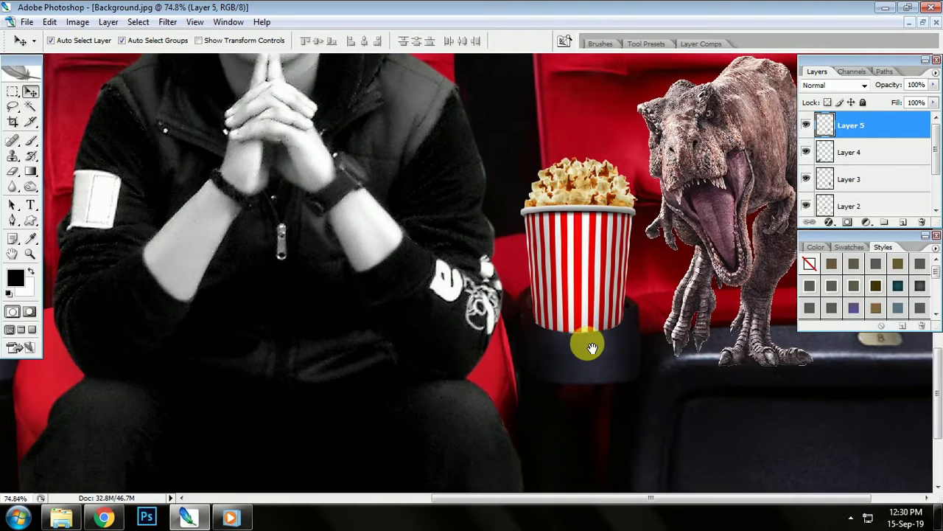
- Trace the cup-holder rim with the Pen tool and make it a 3 px feathered selection
key(p)
click(532, 322)
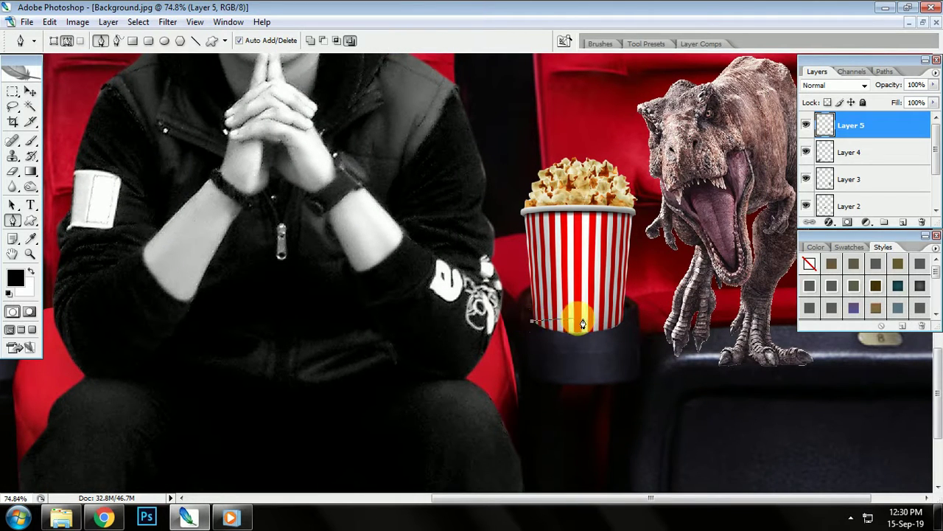
click(633, 314)
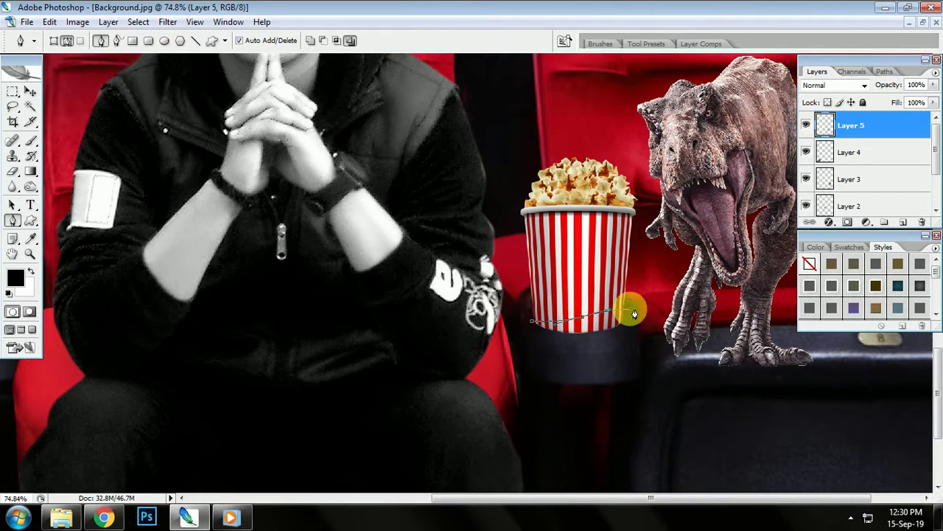
click(618, 353)
click(568, 354)
key(ctrl+alt+d)
text(3)
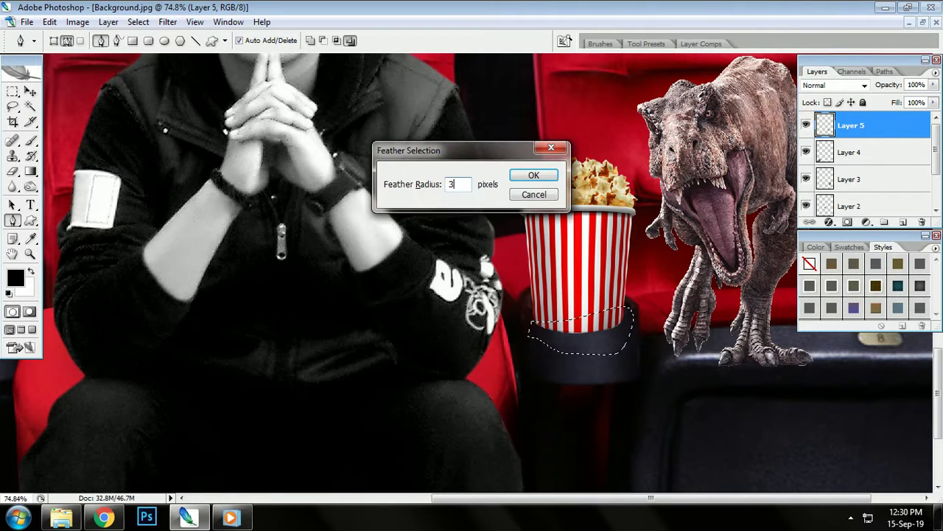
key(Return)
key(v)
- Copy the cup-holder area from Background to a new layer above the popcorn
right_click(566, 380)
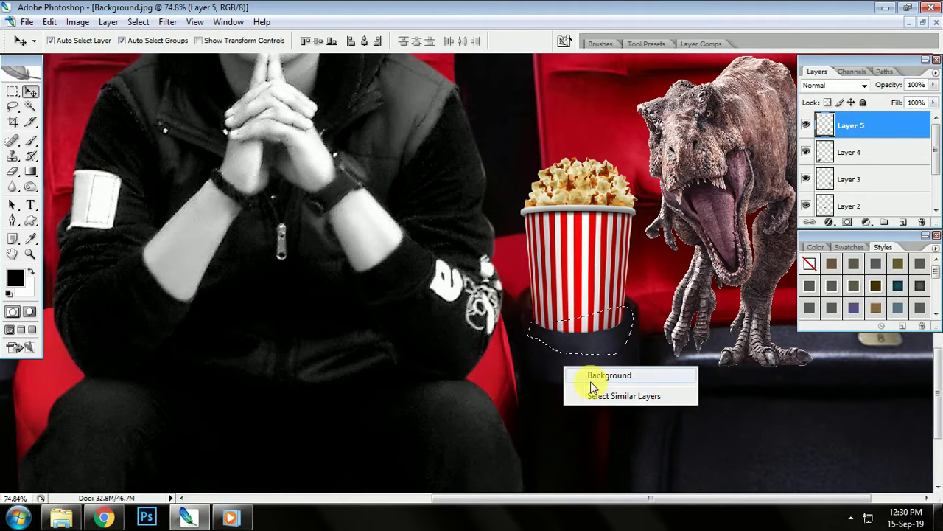
click(582, 376)
key(ctrl+j)
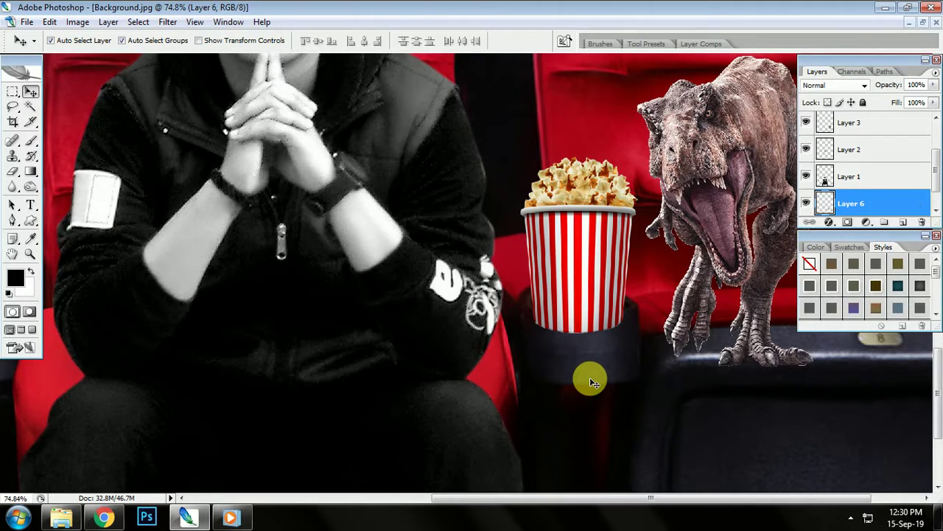
key(ctrl+shift+bracketright)
key(ctrl+0)
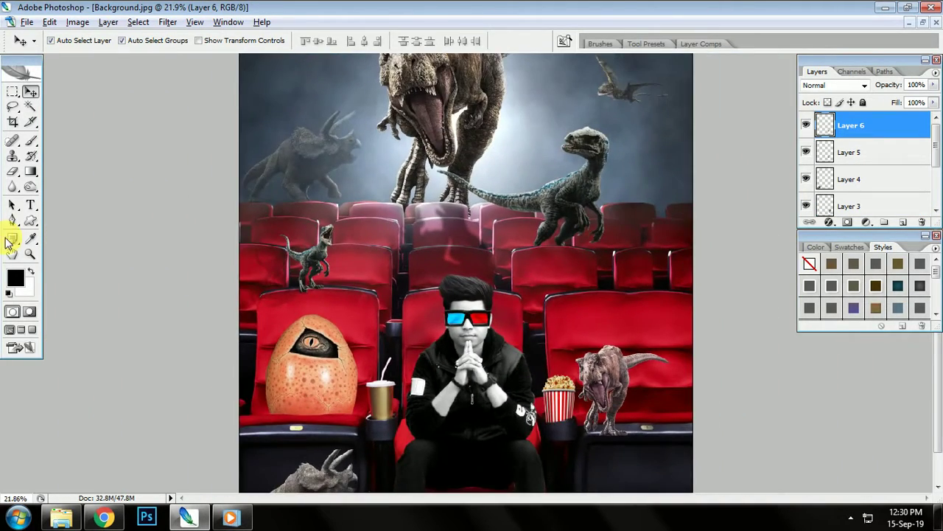
double_click(13, 253)
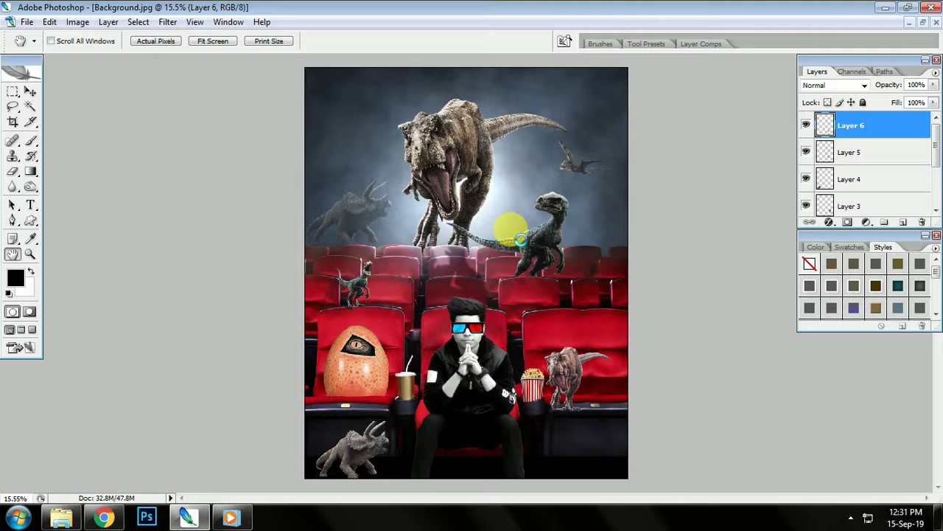
- Undo the accidental merge and set Layer 1's midtone Color Balance to +14, +14, +16
key(ctrl+shift+e)
key(ctrl+z)
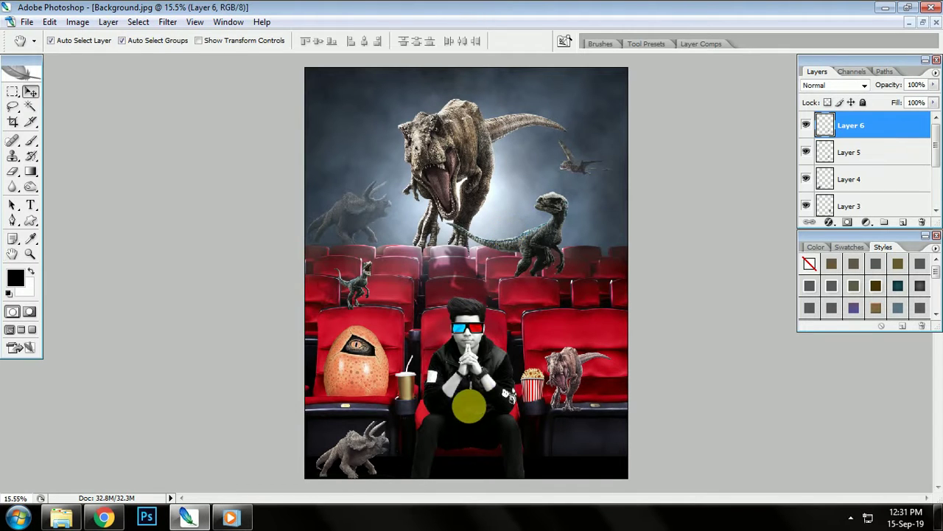
ctrl+right_click(461, 360)
click(473, 367)
key(ctrl+b)
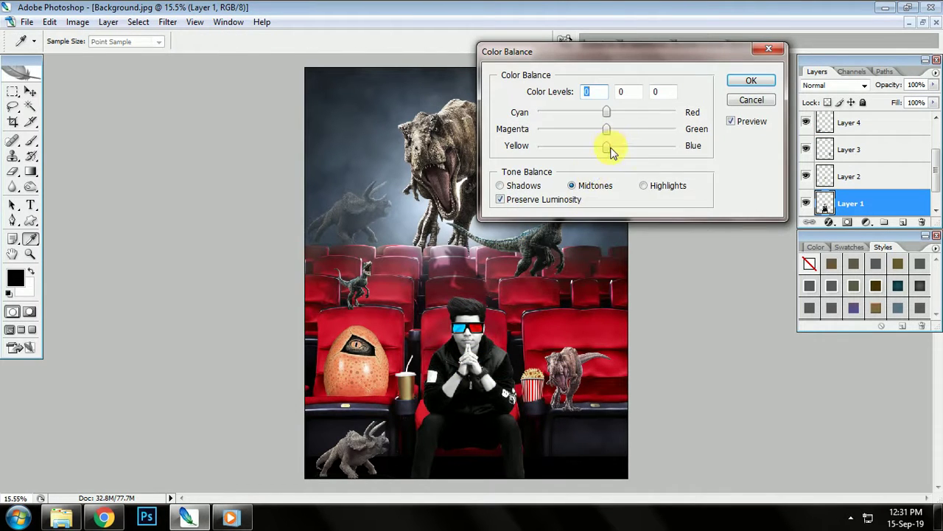
drag(609, 147, 616, 147)
mouse_move(607, 115)
mouse_down()
mouse_move(581, 116)
mouse_move(616, 130)
mouse_up()
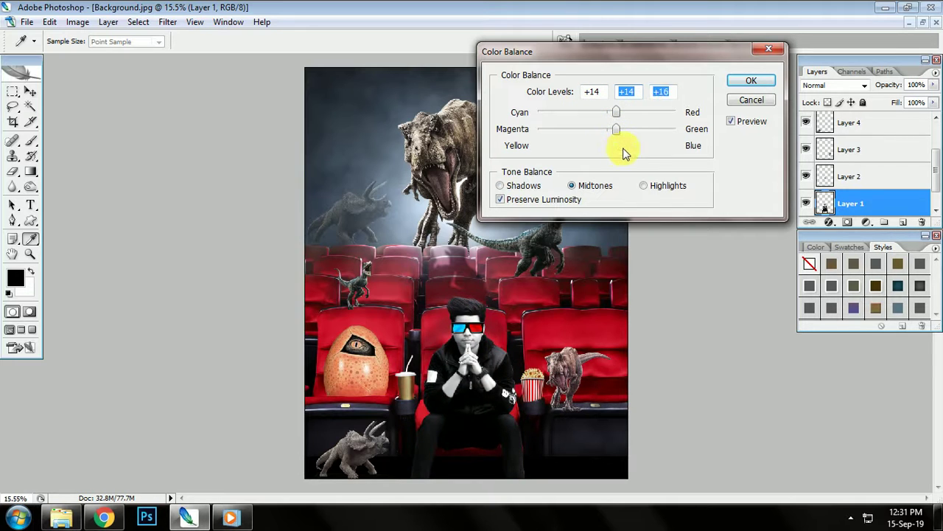
click(752, 81)
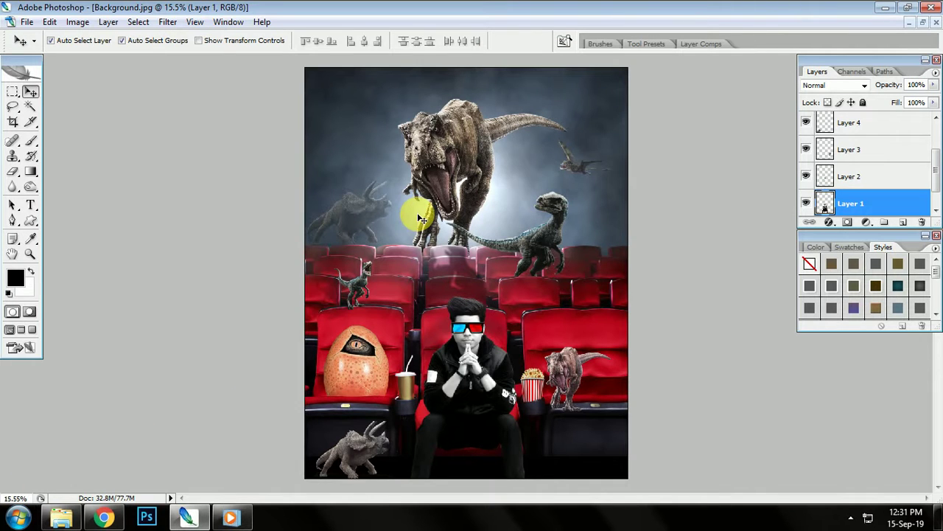
- Flatten the composite, save it as JPEG 'Background copy', and select it in the Show Time folder
key(ctrl+shift+e)
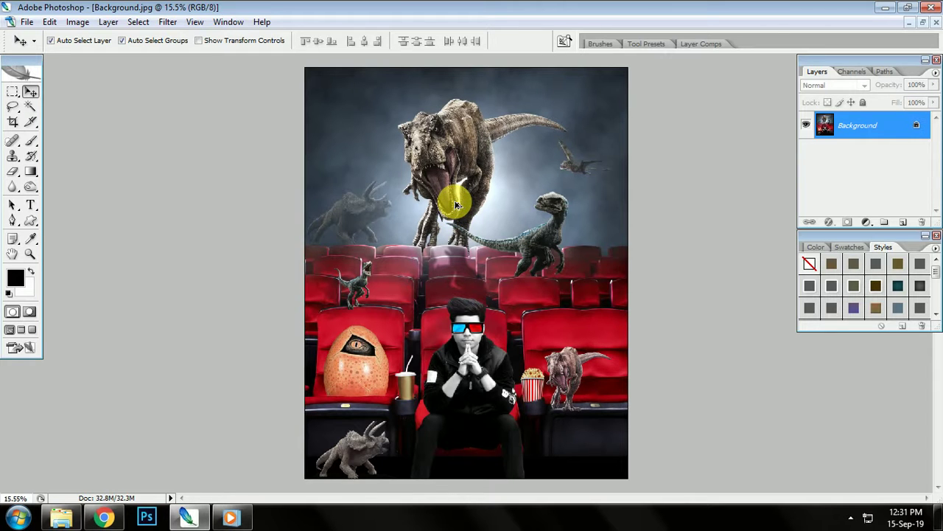
key(ctrl+shift+s)
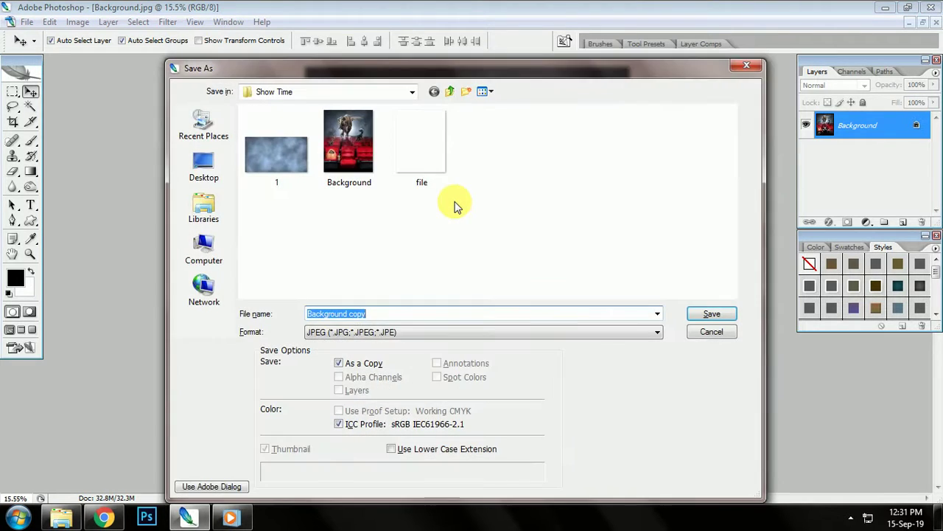
key(Tab)
key(Return)
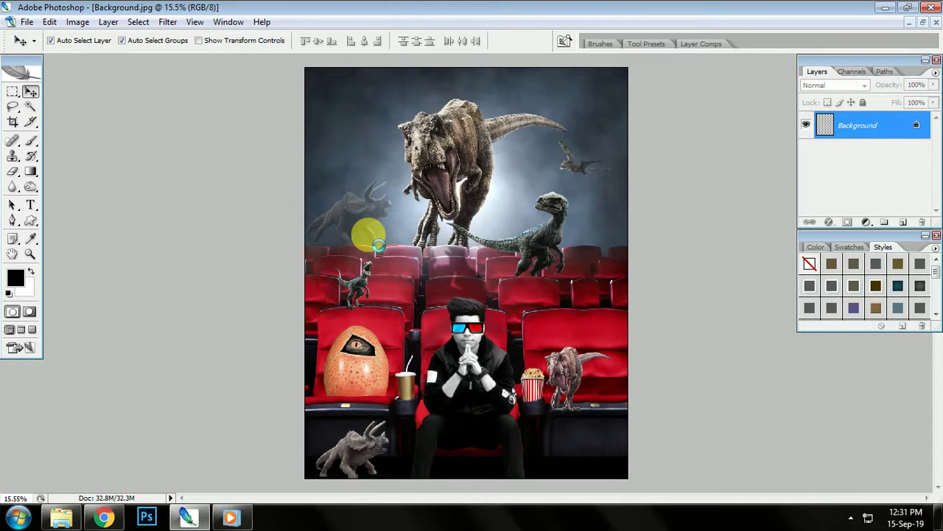
click(61, 517)
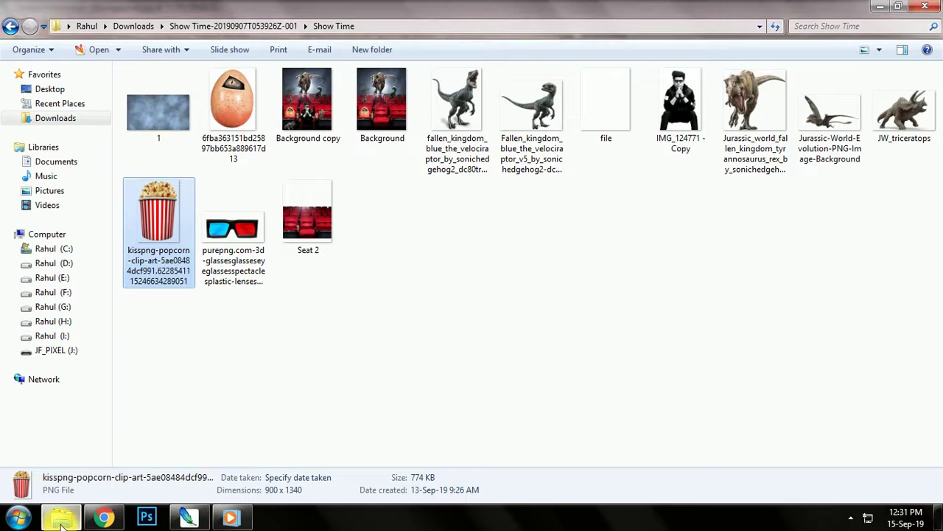
click(309, 130)
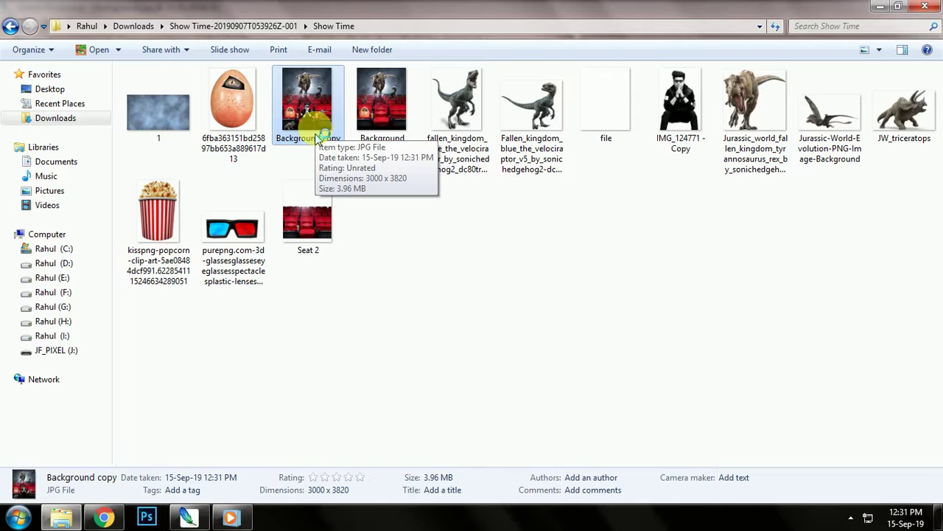
- Open Background copy.jpg in Windows Photo Viewer to view the finished dinosaur cinema composite
double_click(318, 139)
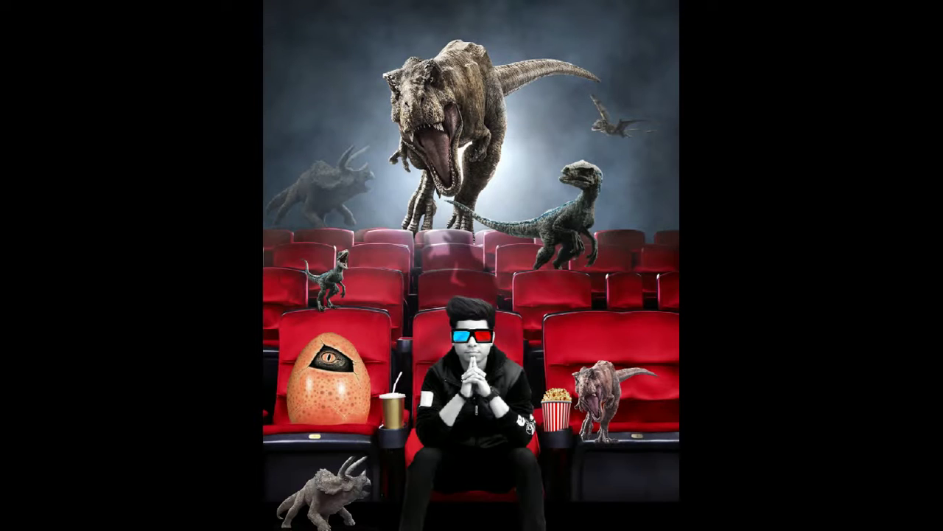